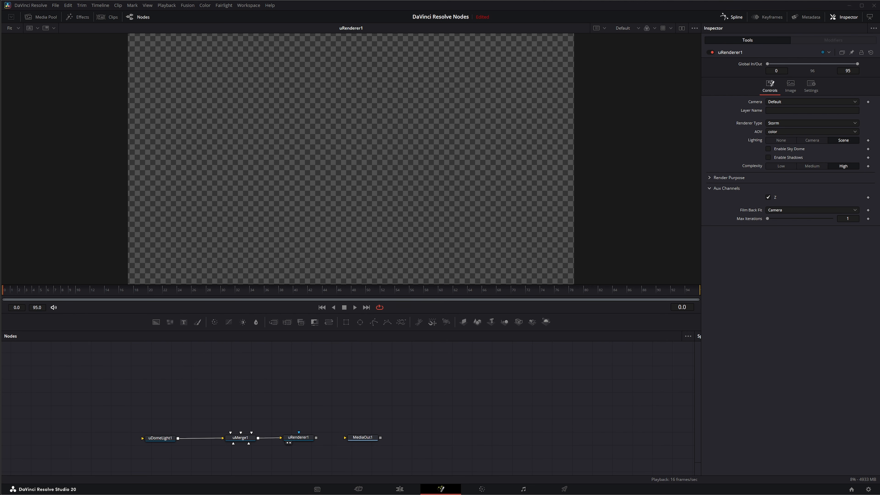
# Add a uLoader node to the node graph.
pyautogui.moveTo(116, 407); pyautogui.dragTo(363, 443)
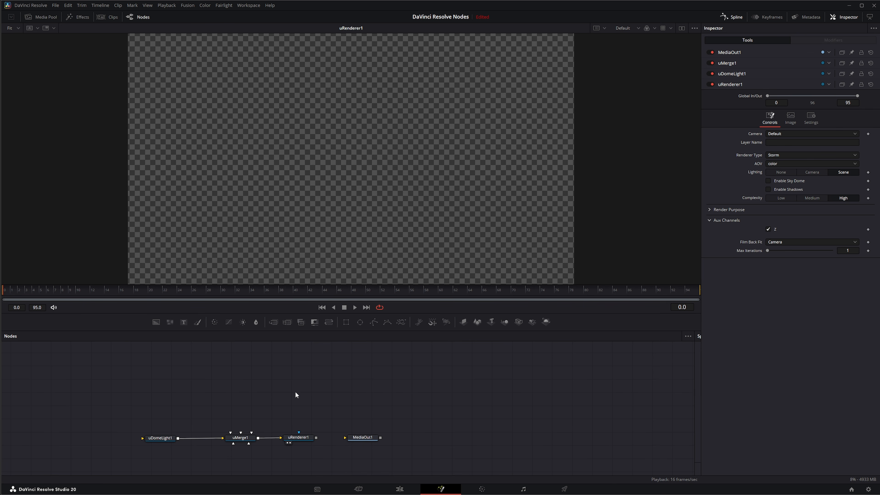
pyautogui.hotkey('shift', 'space')
pyautogui.write('uloa')
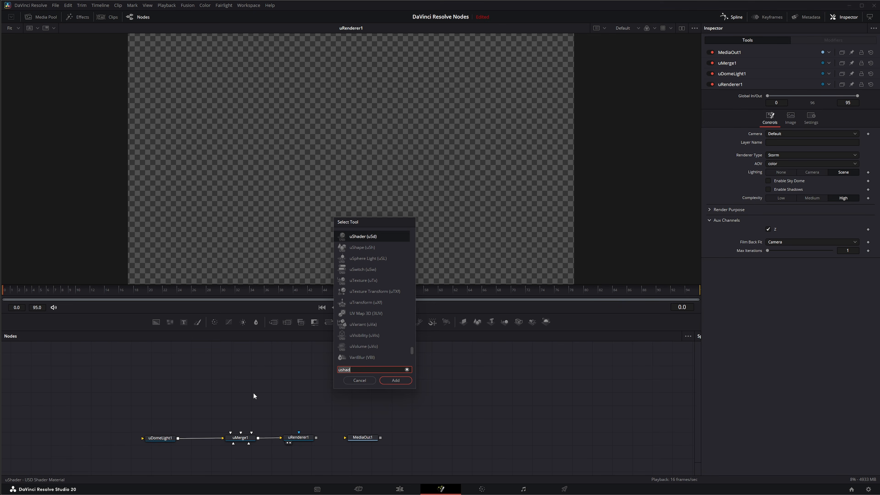
pyautogui.press('Return')
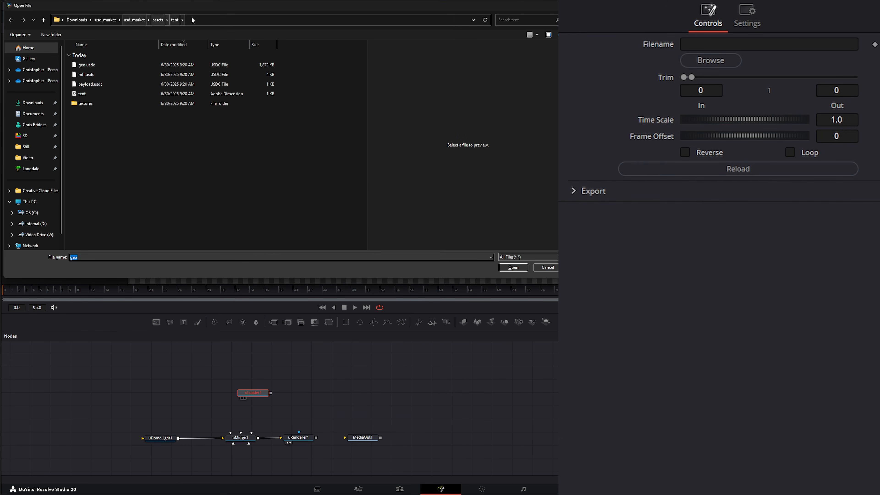
# Load geo.usdc from the jar asset folder into the uLoader.
pyautogui.click(157, 20)
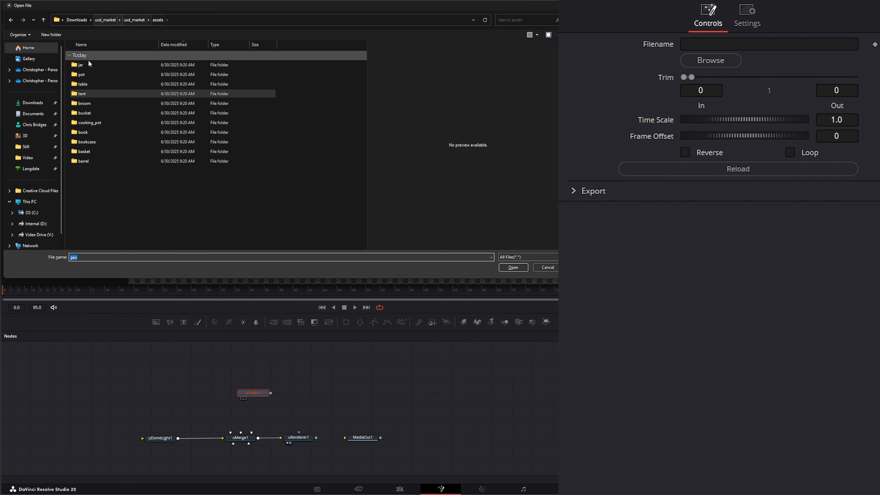
pyautogui.doubleClick(78, 65)
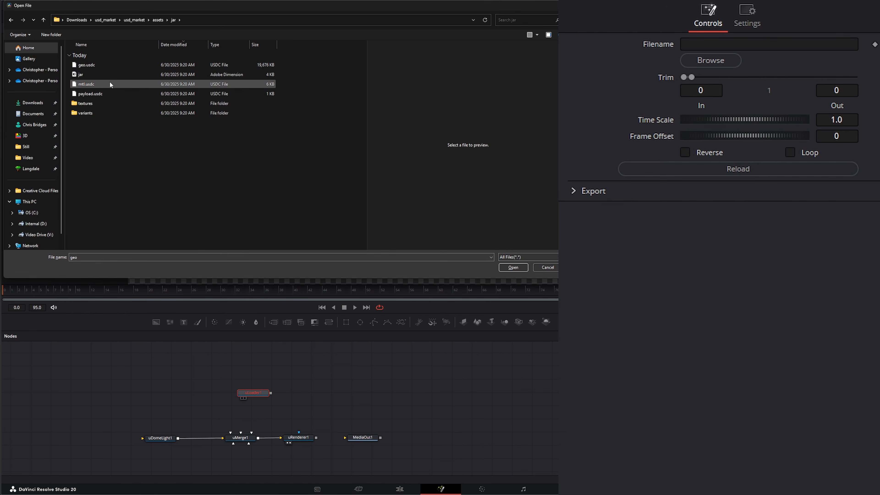
pyautogui.doubleClick(88, 113)
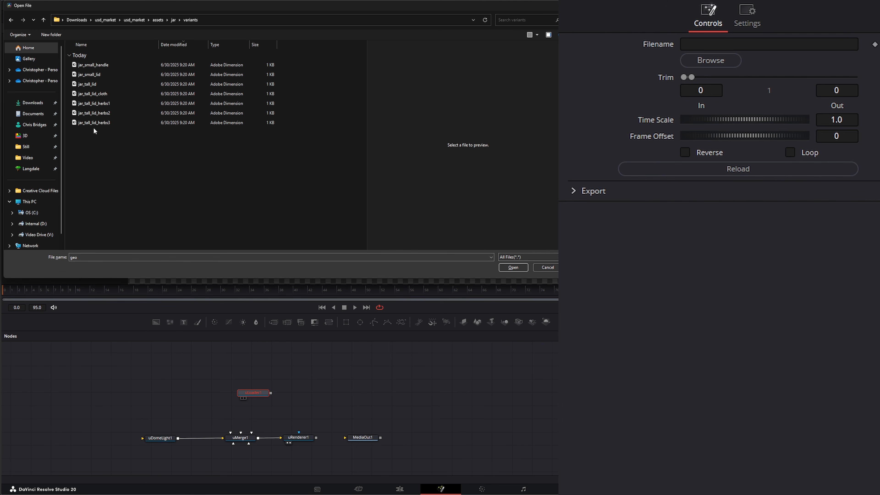
pyautogui.click(173, 20)
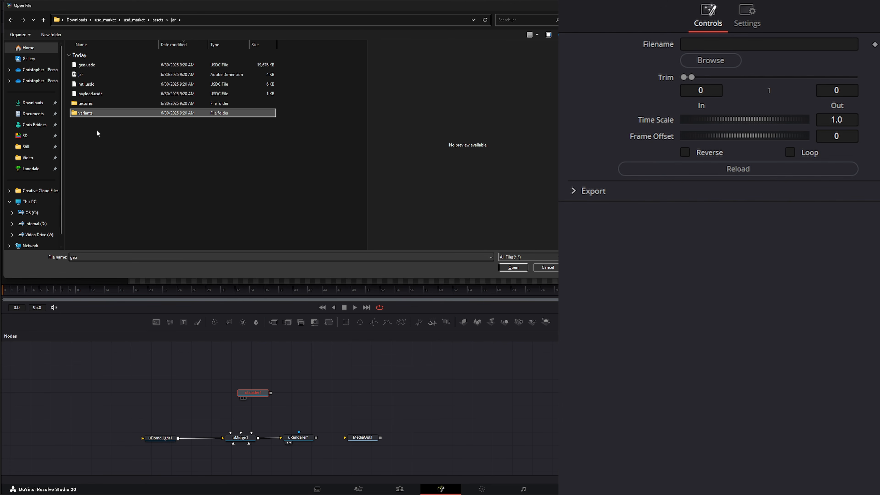
pyautogui.click(93, 66)
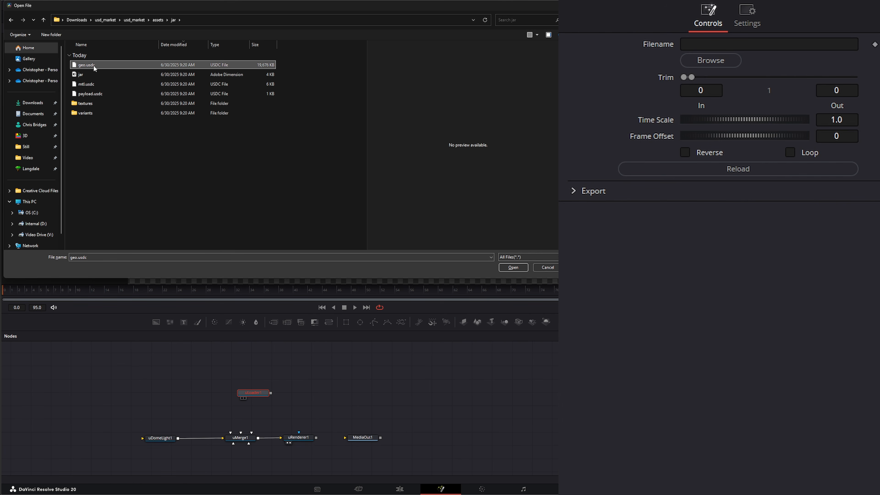
pyautogui.click(512, 268)
# Connect the geo.usdc loader's output into uMerge1 and position the node above the merge.
pyautogui.moveTo(253, 395); pyautogui.dragTo(199, 374)
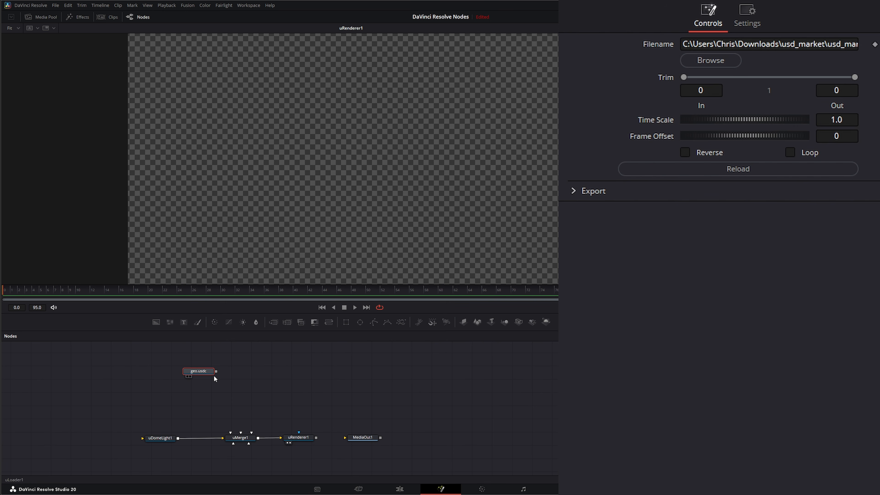
pyautogui.moveTo(216, 371)
pyautogui.mouseDown()
pyautogui.moveTo(234, 438)
pyautogui.moveTo(199, 370)
pyautogui.moveTo(216, 368)
pyautogui.mouseUp()
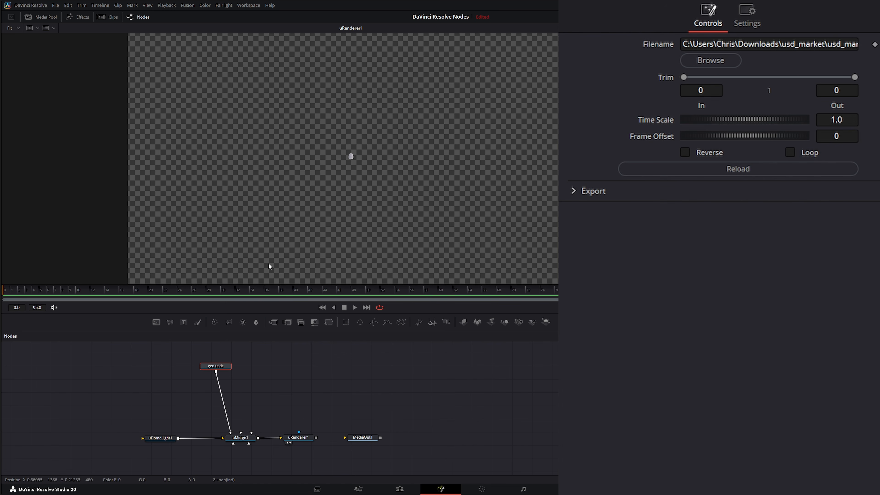
pyautogui.moveTo(217, 367); pyautogui.dragTo(175, 361)
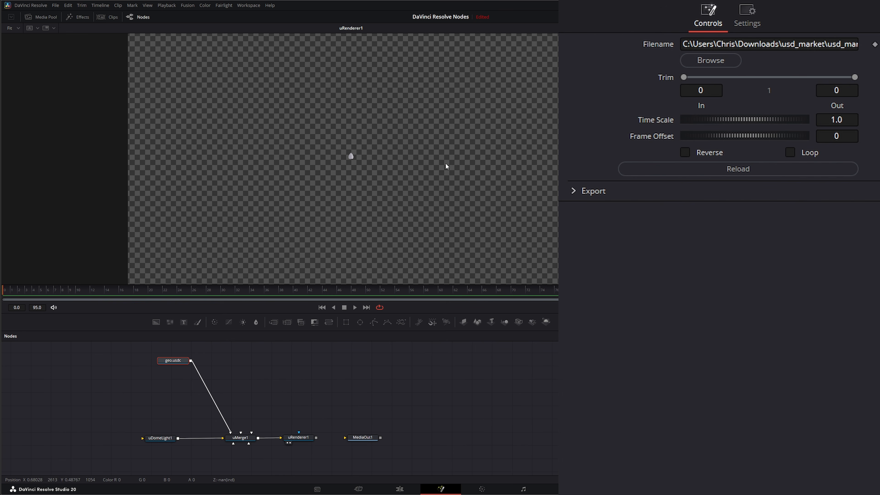
pyautogui.moveTo(178, 361)
pyautogui.mouseDown()
pyautogui.moveTo(151, 365)
pyautogui.moveTo(169, 360)
pyautogui.mouseUp()
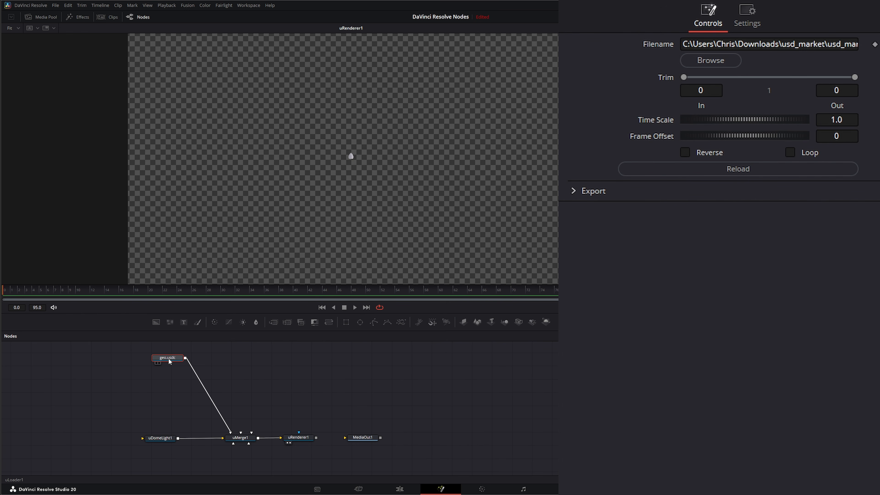
# Insert a uVariant node between the geo.usdc loader and uMerge1.
pyautogui.hotkey('shift', 'space')
pyautogui.write('uloauvar')
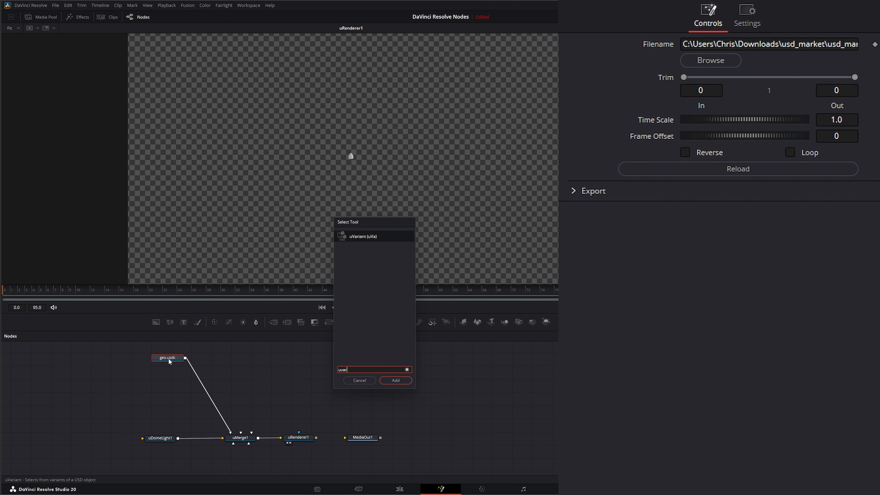
pyautogui.press('Return')
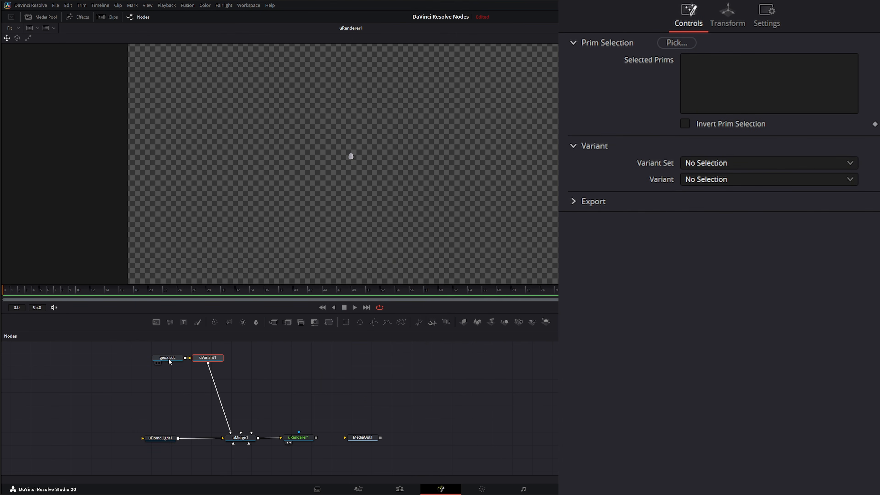
pyautogui.moveTo(210, 360); pyautogui.dragTo(230, 360)
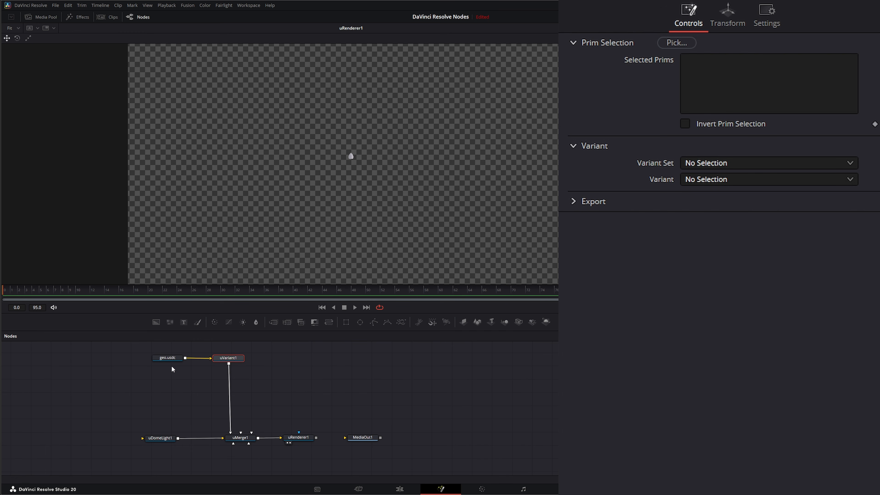
pyautogui.click(677, 43)
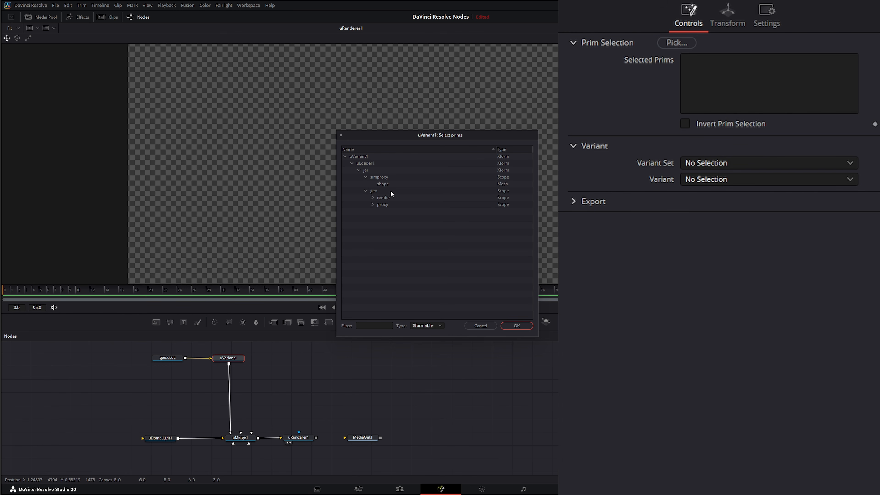
pyautogui.click(372, 198)
pyautogui.click(372, 212)
pyautogui.click(495, 326)
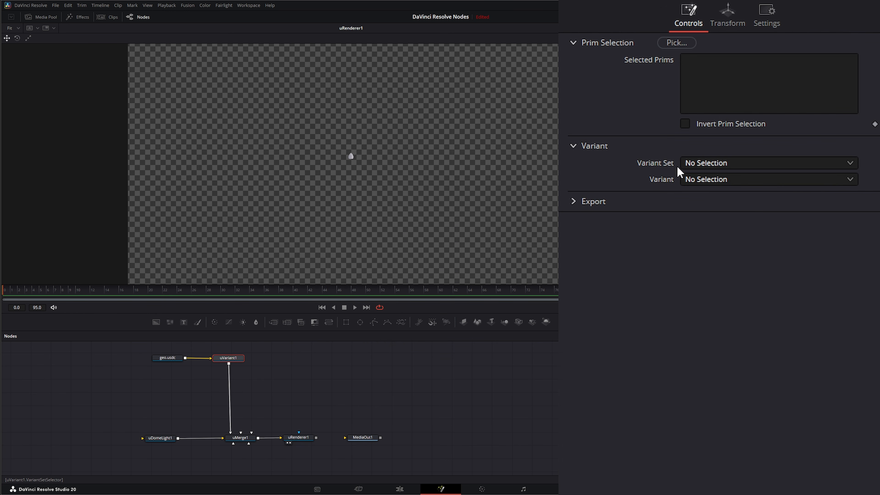
# Set the uVariant's variant set to geo and its variant to tall_lid_herbs3.
pyautogui.click(712, 164)
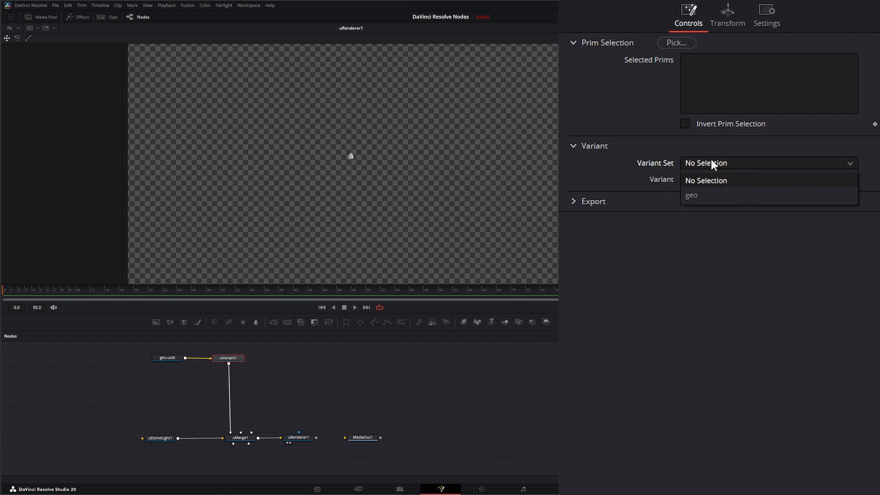
pyautogui.click(696, 197)
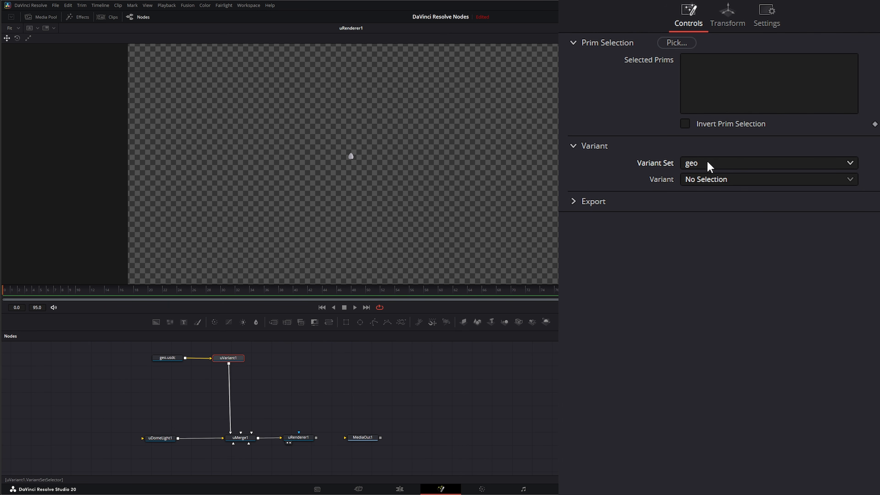
pyautogui.click(707, 181)
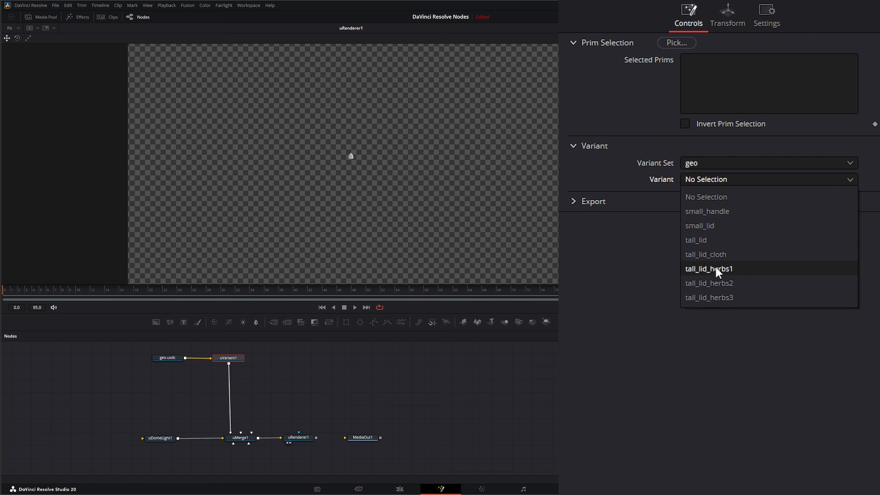
pyautogui.click(710, 298)
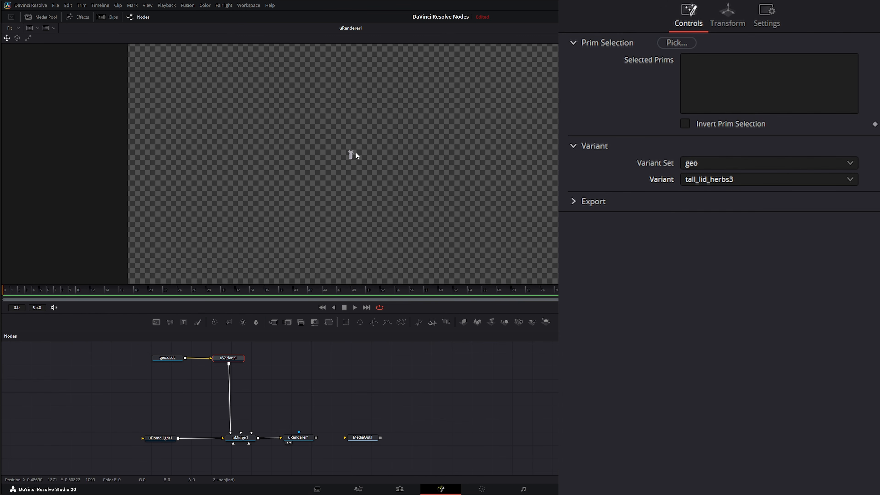
# Translate the jar to X 0.142, Y -0.082 and Z 6.6.
pyautogui.moveTo(396, 179); pyautogui.dragTo(279, 181)
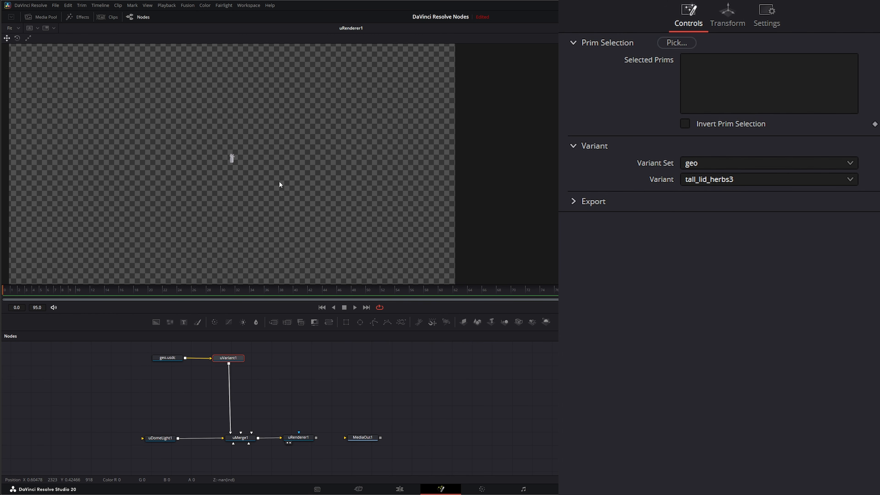
pyautogui.click(729, 19)
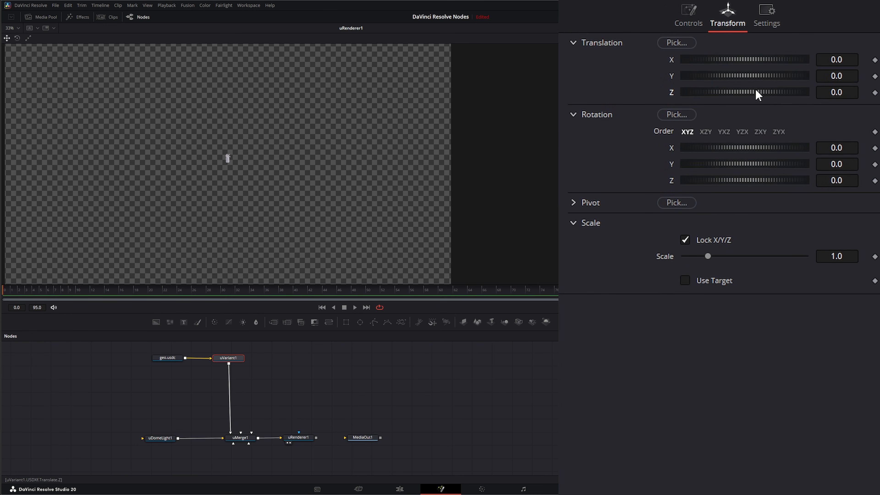
pyautogui.moveTo(757, 94); pyautogui.dragTo(798, 94)
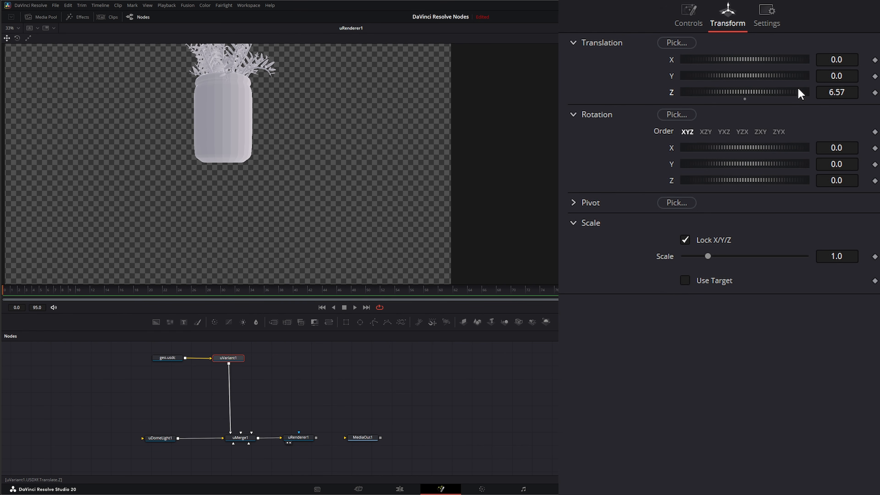
pyautogui.moveTo(841, 77); pyautogui.dragTo(835, 93)
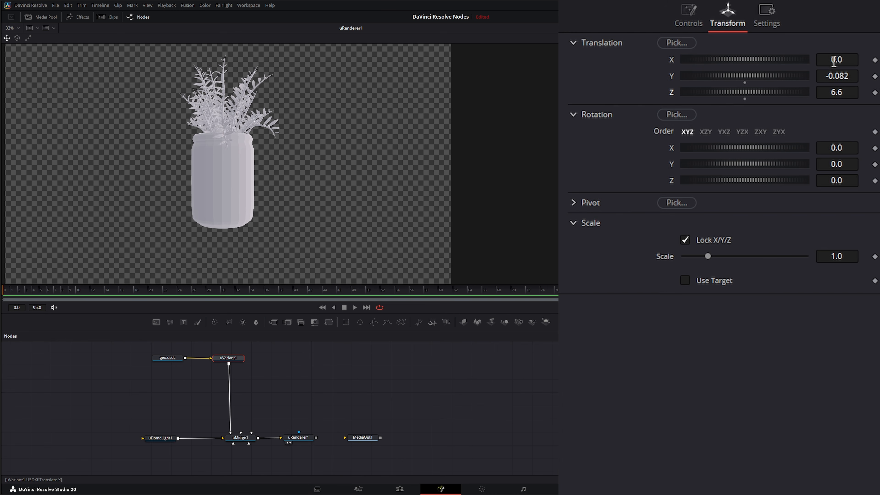
pyautogui.moveTo(832, 60); pyautogui.dragTo(877, 61)
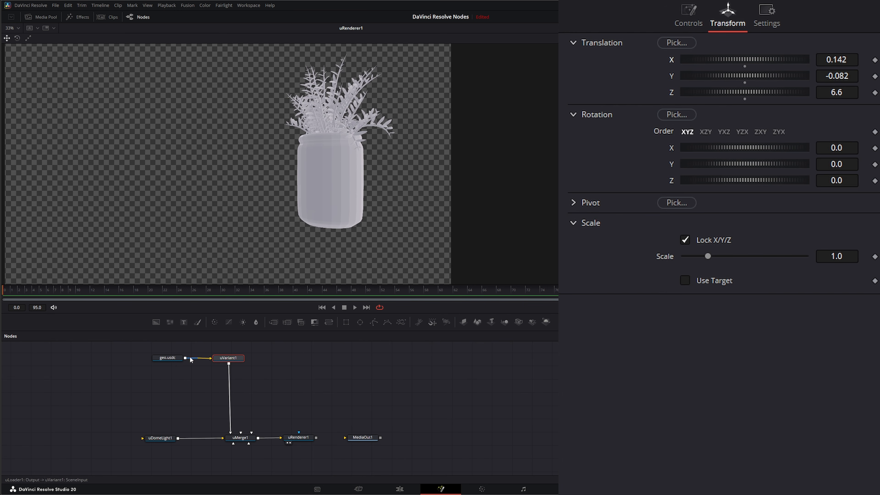
# Paste a copy of uVariant1, fed by the geo.usdc loader and connected into uMerge1.
pyautogui.moveTo(126, 350); pyautogui.dragTo(200, 374)
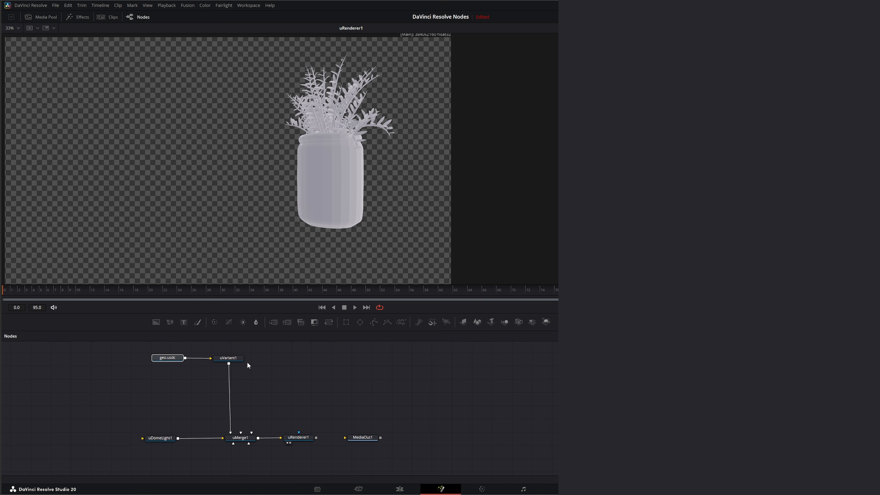
pyautogui.click(228, 360)
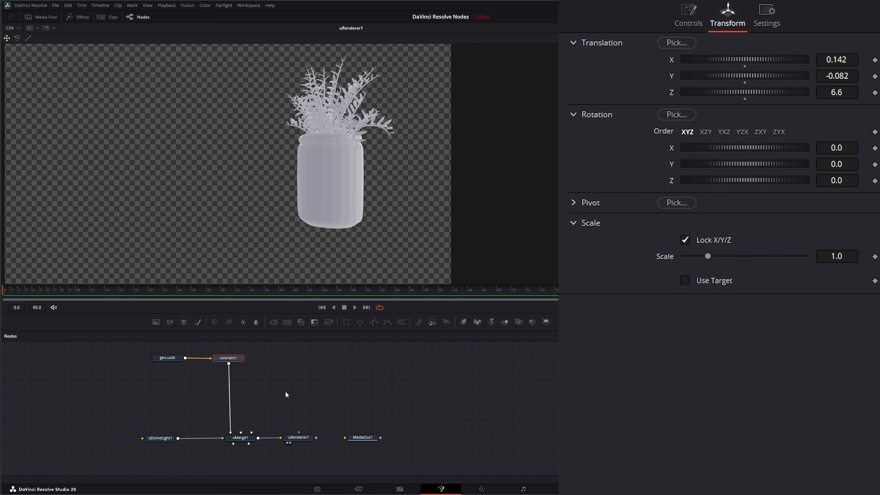
pyautogui.click(156, 389)
pyautogui.hotkey('ctrl', 'v')
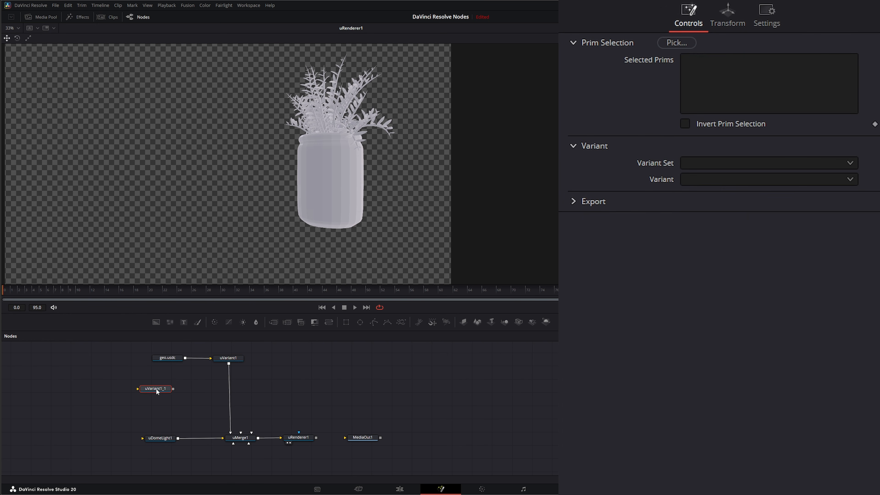
pyautogui.moveTo(168, 388); pyautogui.dragTo(238, 436)
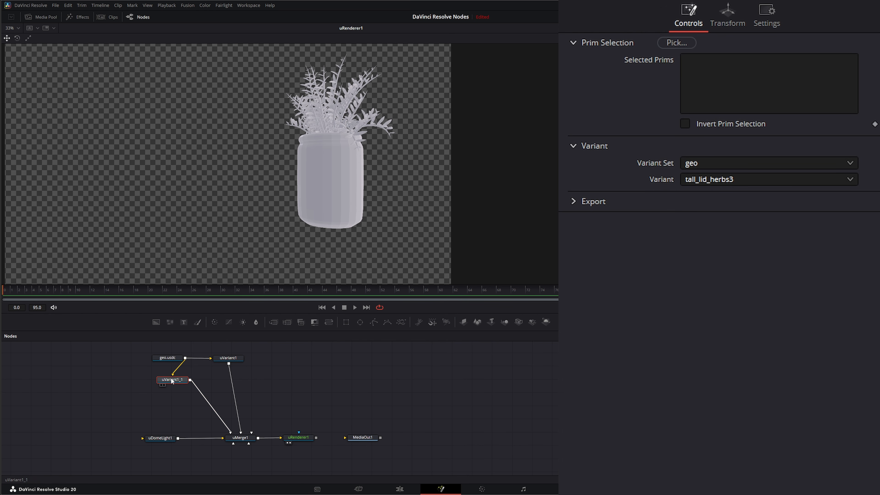
# Set the copied variant node's X translation to 0.001.
pyautogui.click(731, 16)
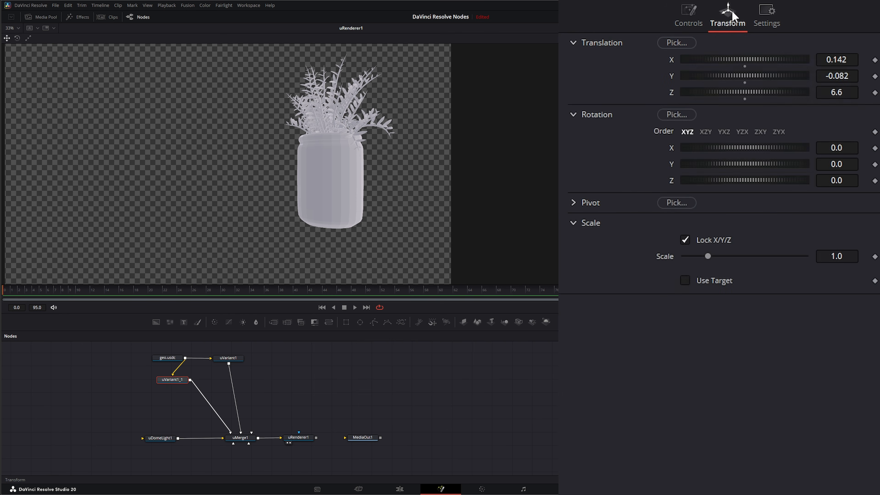
pyautogui.moveTo(854, 59); pyautogui.dragTo(806, 60)
# Set the copied variant node's variant to tall_lid_herbs2.
pyautogui.click(689, 24)
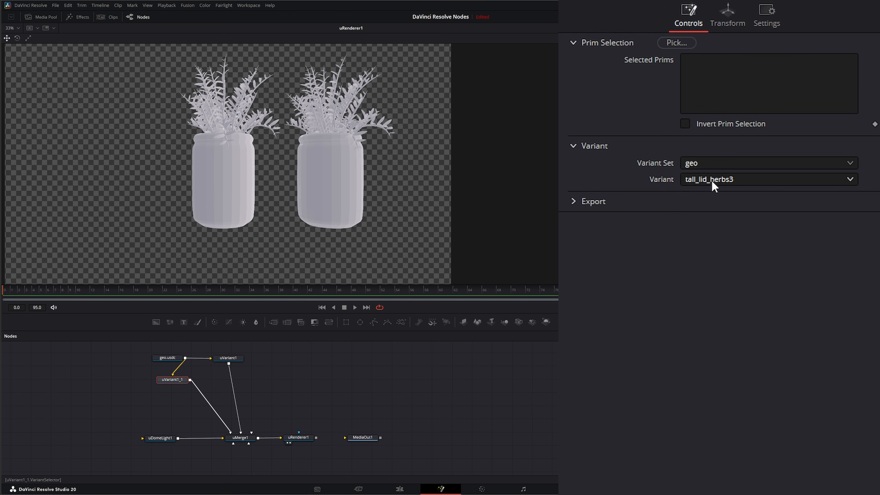
pyautogui.click(730, 182)
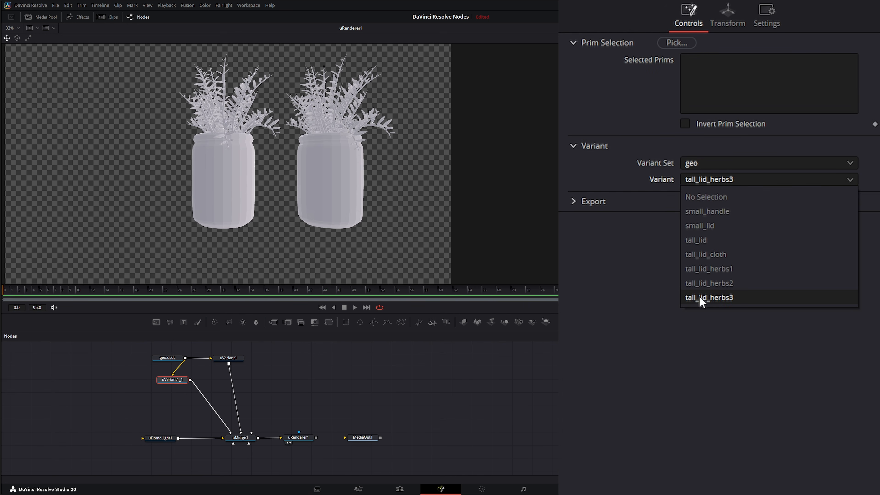
pyautogui.click(722, 284)
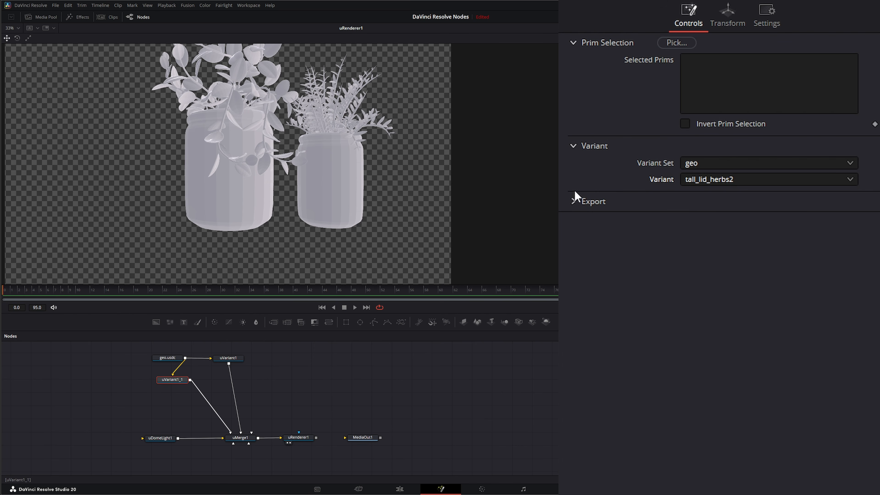
# Scale the copied variant node's jar down to 0.779.
pyautogui.click(727, 17)
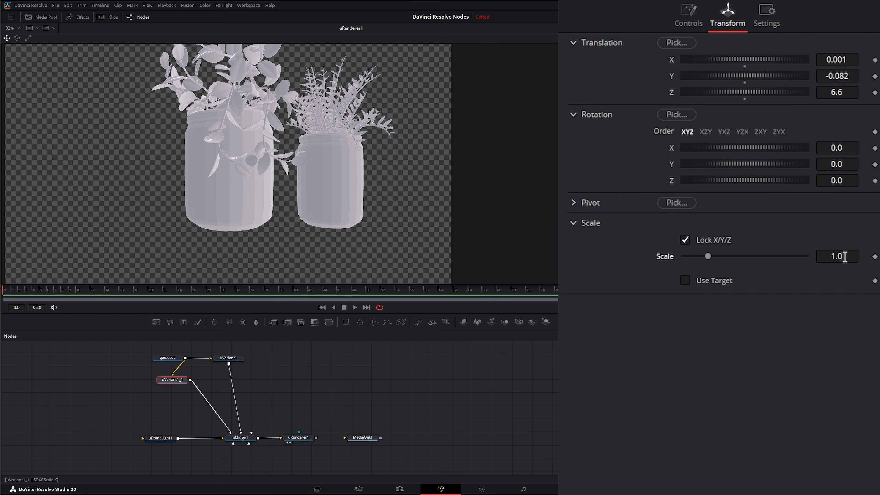
pyautogui.moveTo(845, 256); pyautogui.dragTo(823, 256)
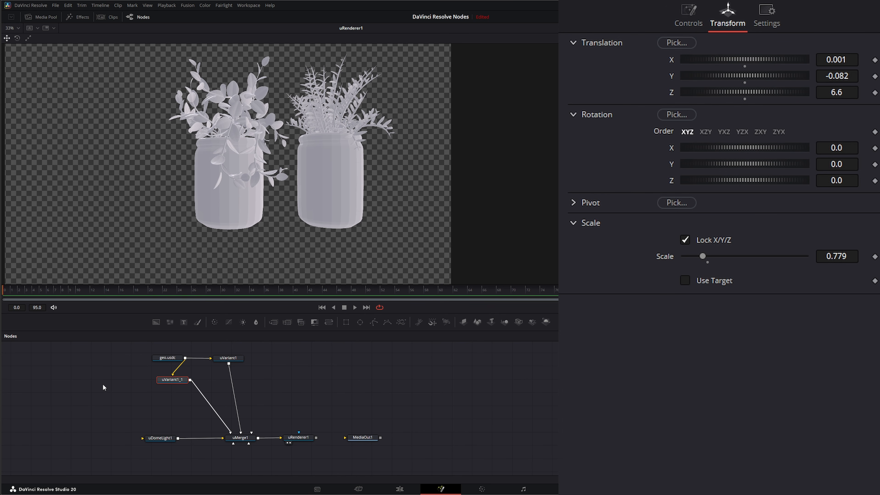
# Paste another uVariant node, fed by the geo.usdc loader and connected into uMerge1.
pyautogui.hotkey('ctrl', 'v')
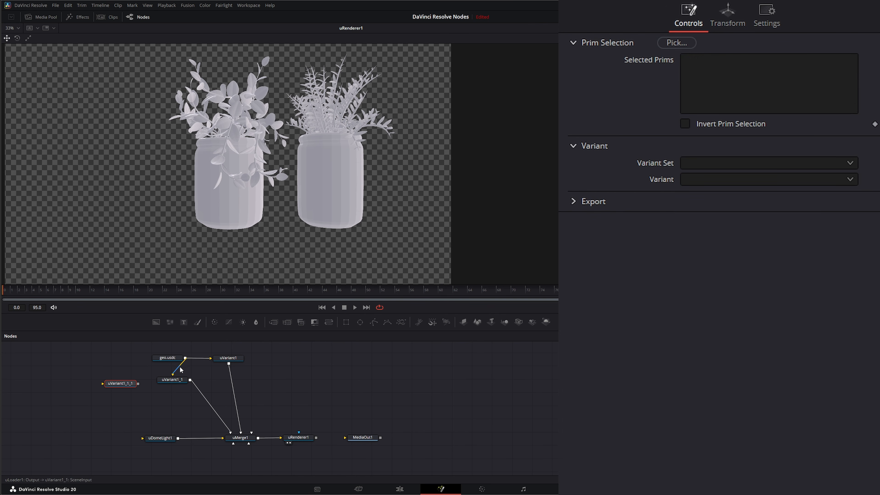
pyautogui.moveTo(180, 370); pyautogui.dragTo(104, 384)
pyautogui.moveTo(185, 358); pyautogui.dragTo(222, 436)
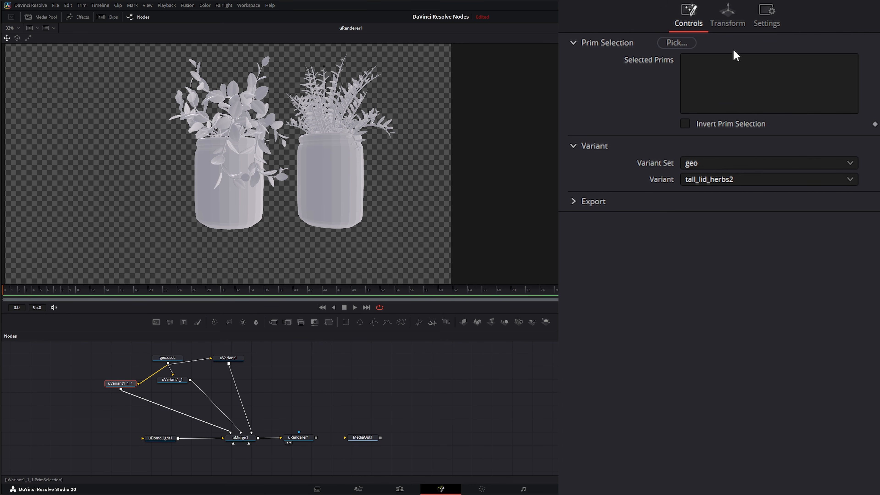
# Set the new variant node's X translation to -0.142.
pyautogui.click(735, 22)
pyautogui.moveTo(851, 59); pyautogui.dragTo(801, 58)
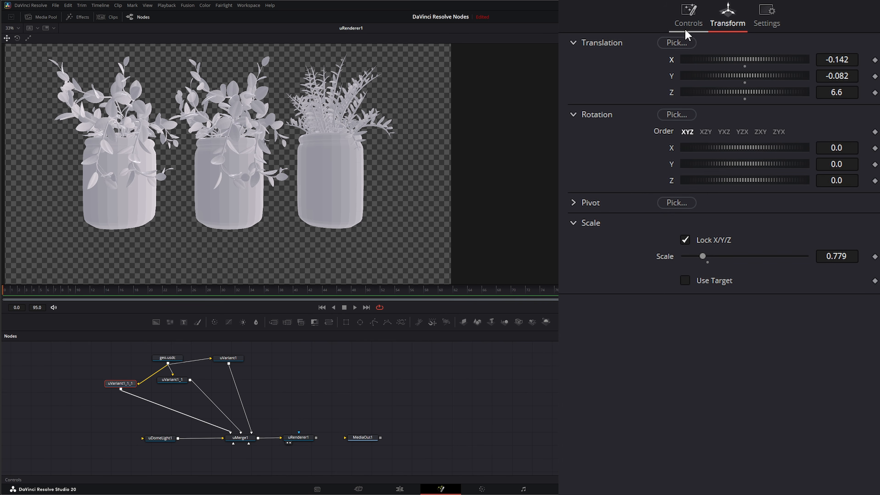
# Set the new variant node's variant to tall_lid_cloth.
pyautogui.click(688, 23)
pyautogui.click(695, 181)
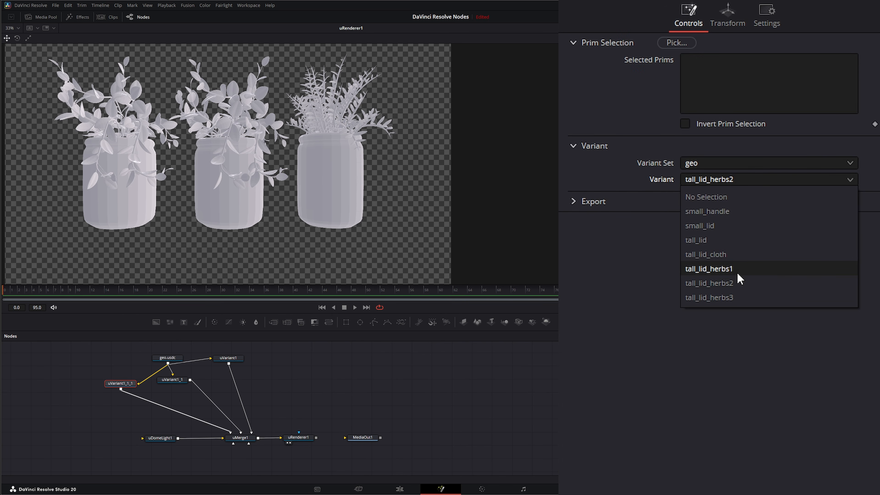
pyautogui.click(724, 257)
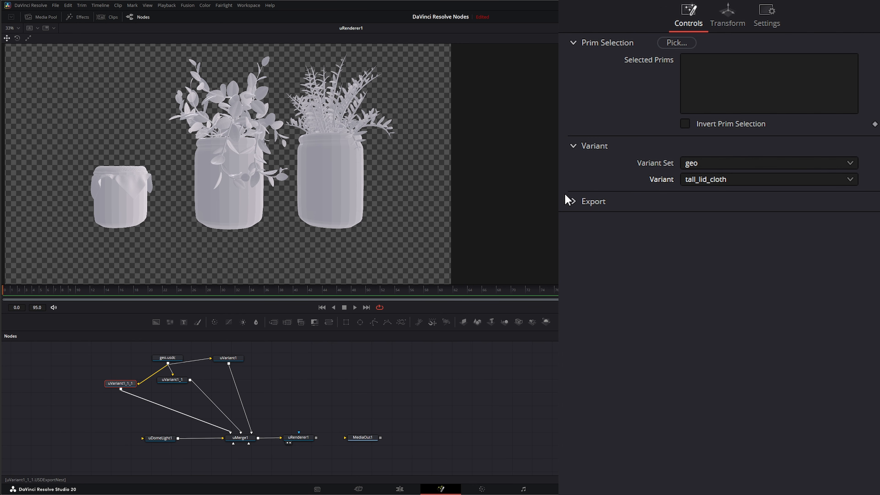
# Rotate the new variant node's jar about Y to 27.3.
pyautogui.click(574, 202)
pyautogui.click(573, 202)
pyautogui.click(727, 14)
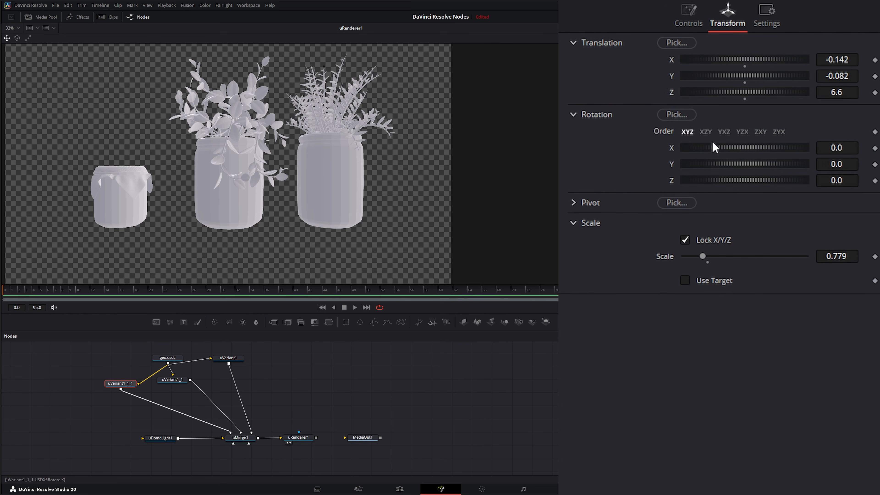
pyautogui.moveTo(727, 169)
pyautogui.mouseDown()
pyautogui.moveTo(750, 159)
pyautogui.moveTo(736, 164)
pyautogui.mouseUp()
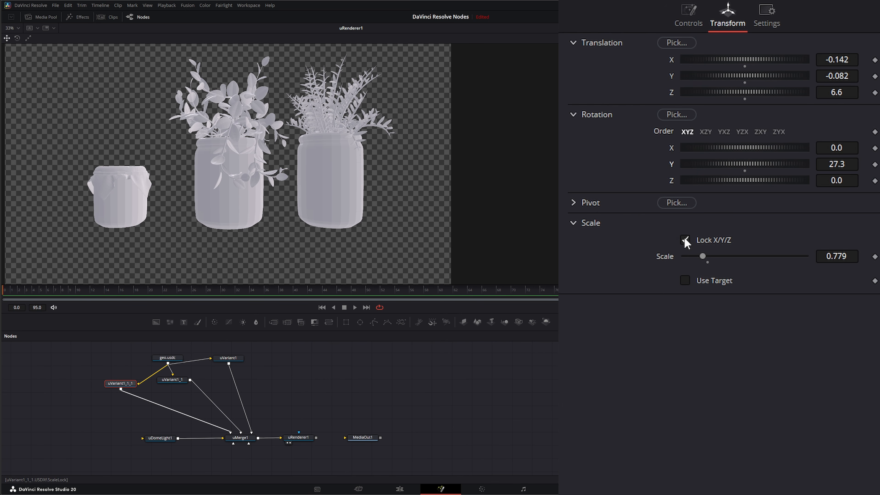
# Reset the new variant node's scale and set it to 1.129.
pyautogui.doubleClick(665, 259)
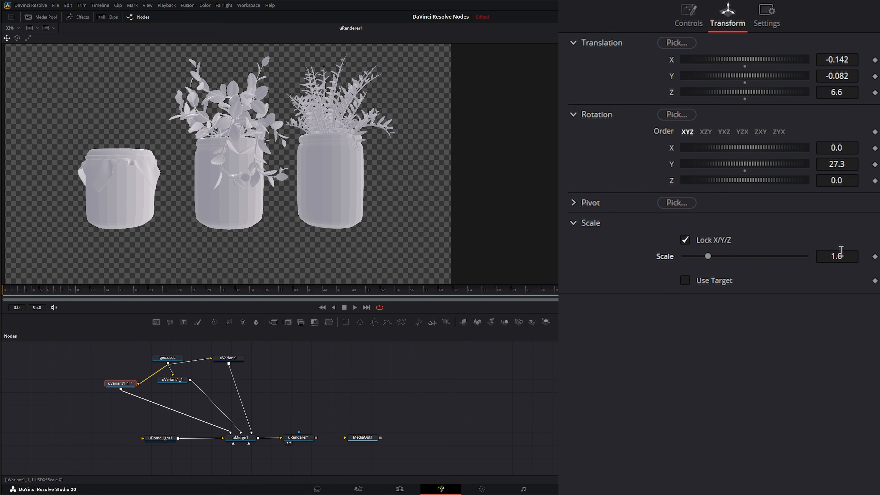
pyautogui.moveTo(831, 253); pyautogui.dragTo(854, 253)
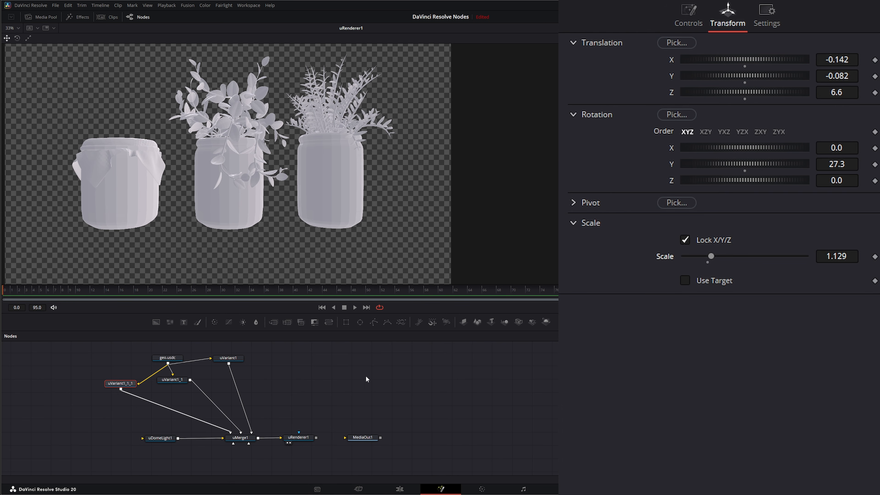